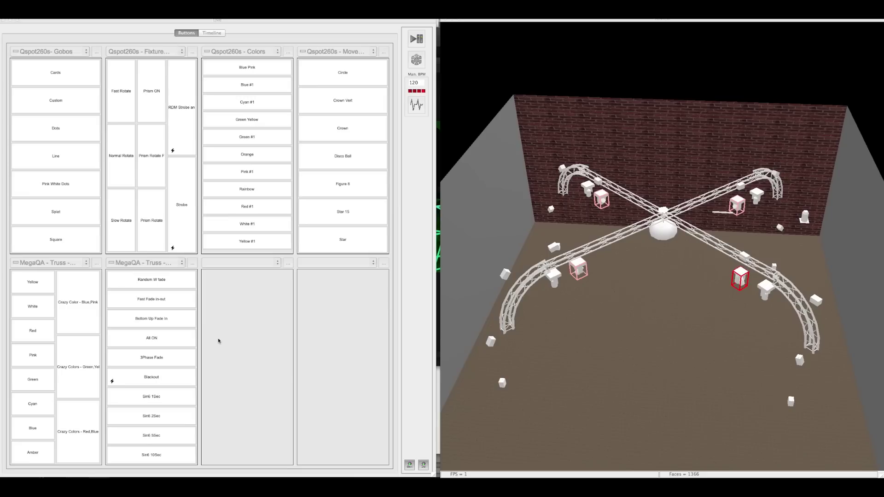
Orbit to a low front view, then run White #1 colour with the Disco Ball movement
click(666, 276)
drag(668, 267, 660, 286)
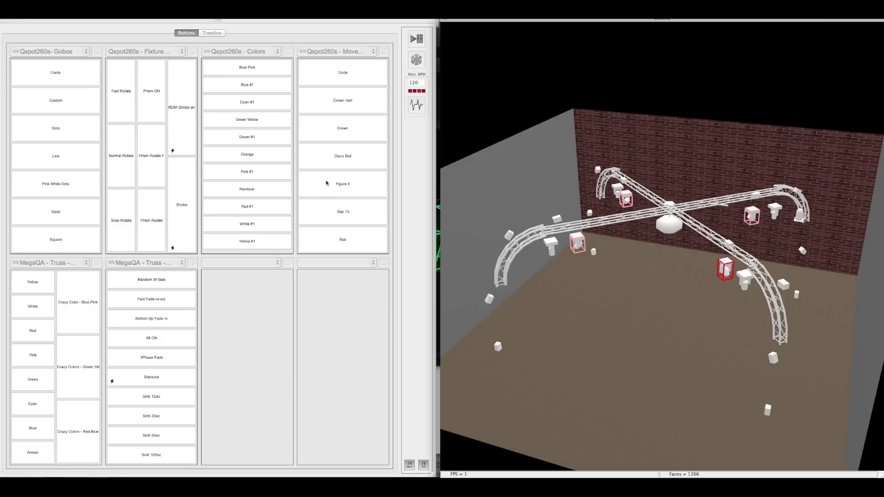
click(253, 227)
click(253, 227)
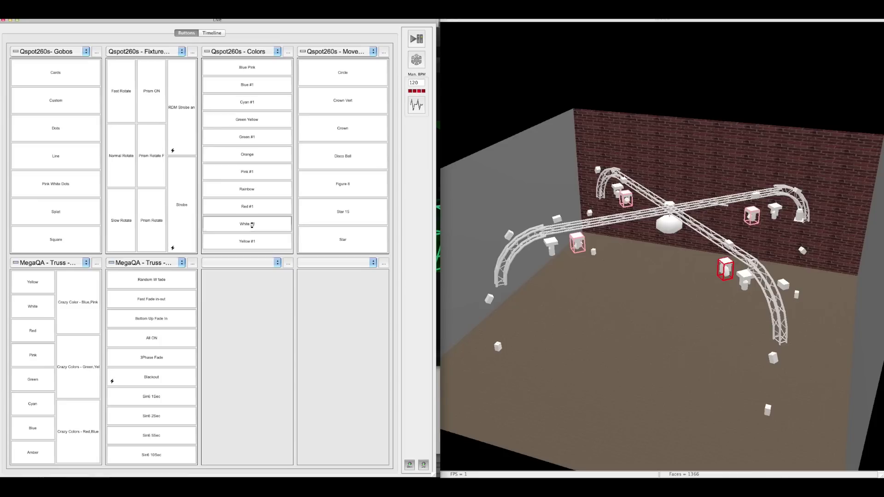
click(337, 155)
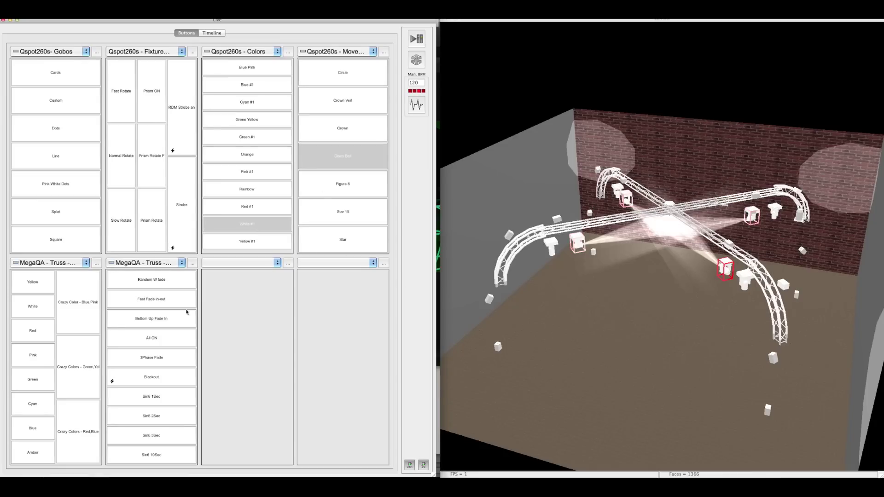
click(253, 225)
click(247, 224)
click(332, 169)
click(333, 168)
Test the truss Pink, All ON and Sin6 1Sec chase, then switch them off again
click(43, 357)
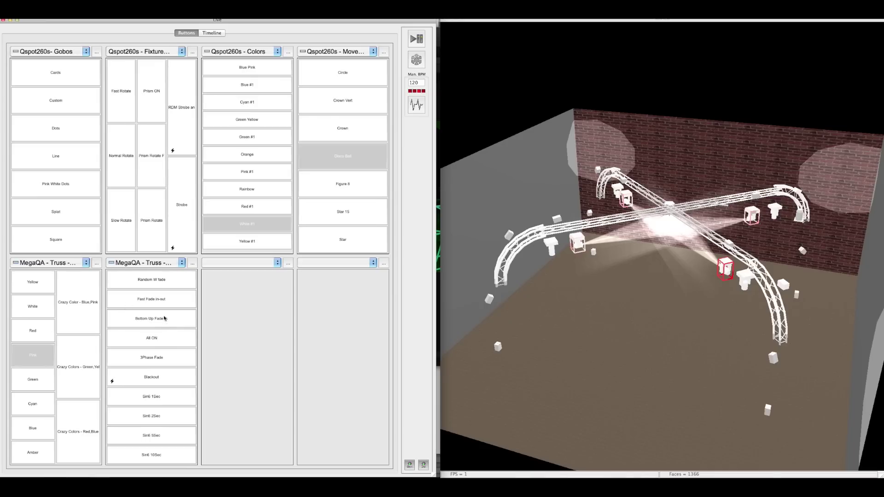
click(162, 331)
click(154, 398)
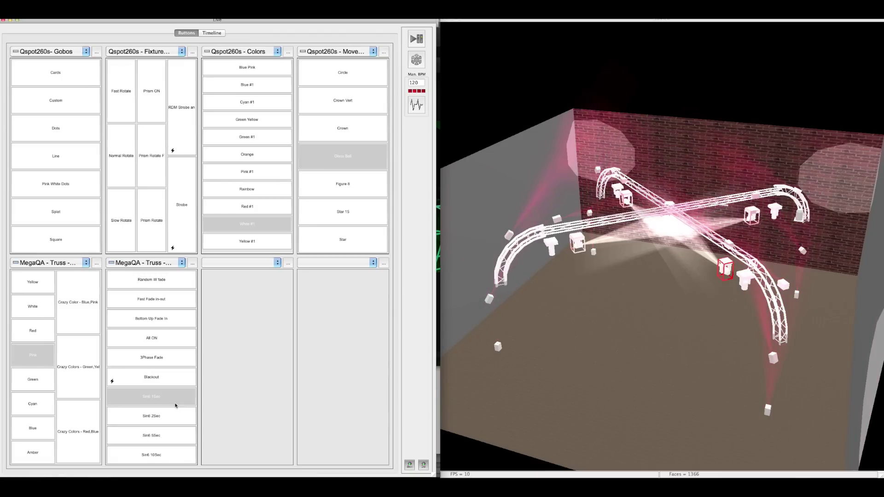
click(172, 406)
click(37, 351)
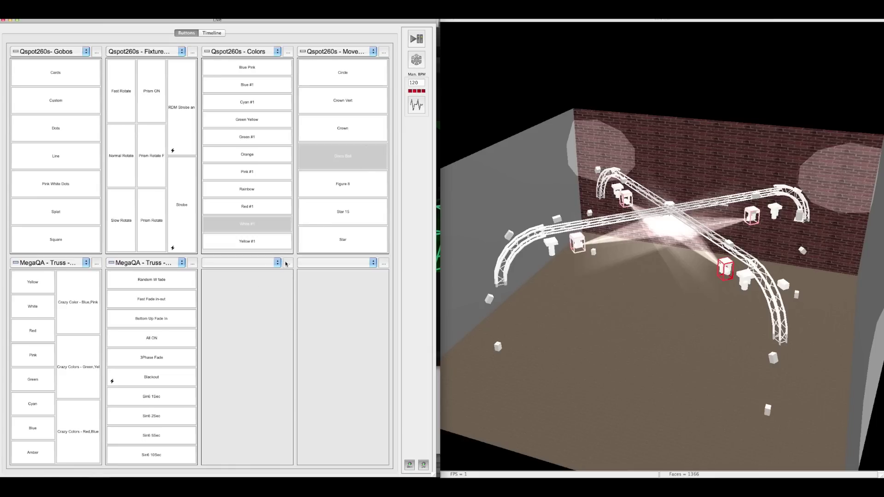
click(267, 266)
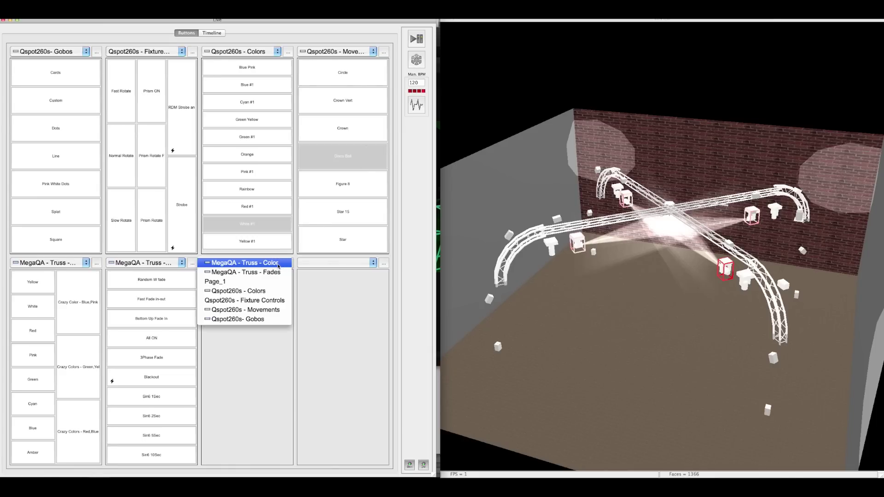
Add a new page in the third lower panel and name it 'Custom Macros'
click(280, 266)
click(288, 264)
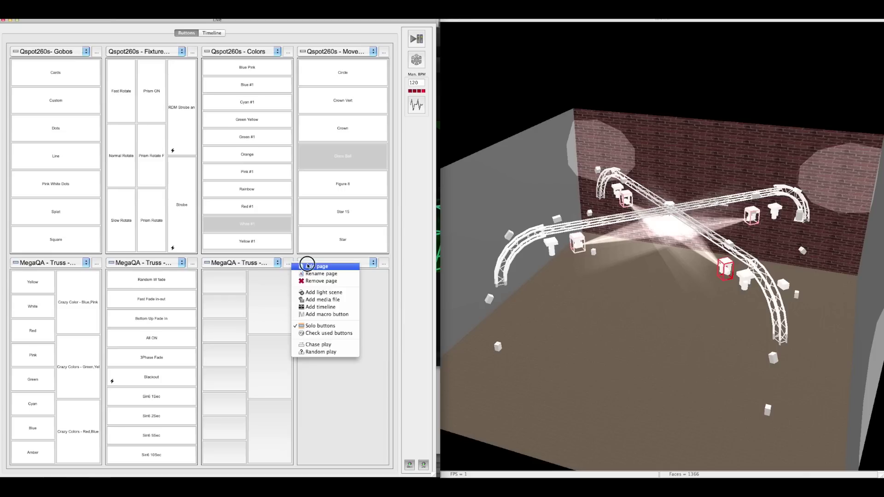
click(307, 267)
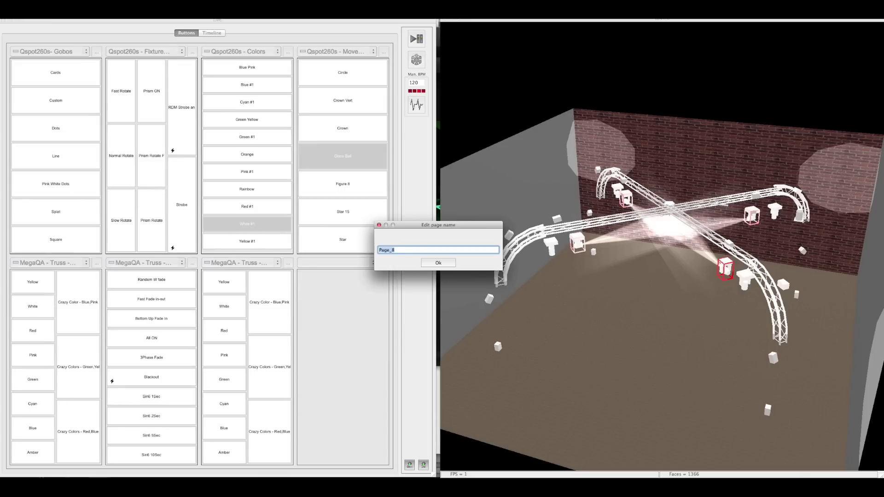
text(Custom Macros)
click(438, 263)
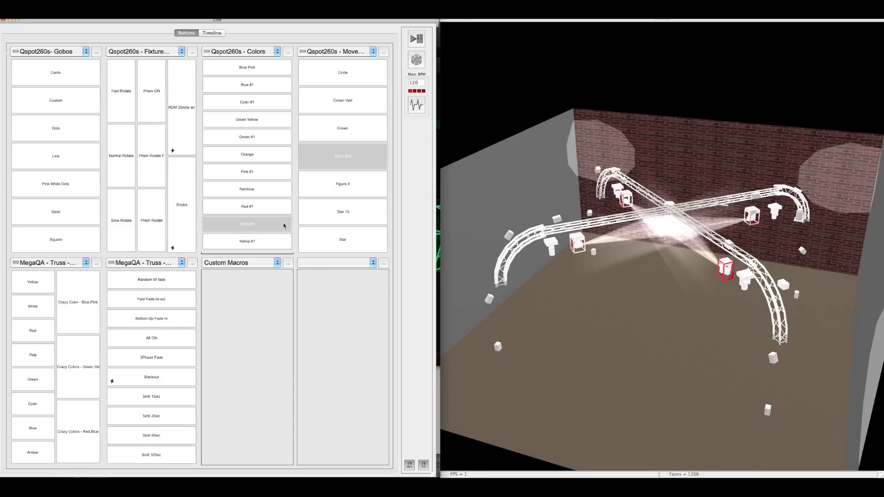
Add a 'White Disco' macro button to Custom Macros and toggle it to test
click(291, 264)
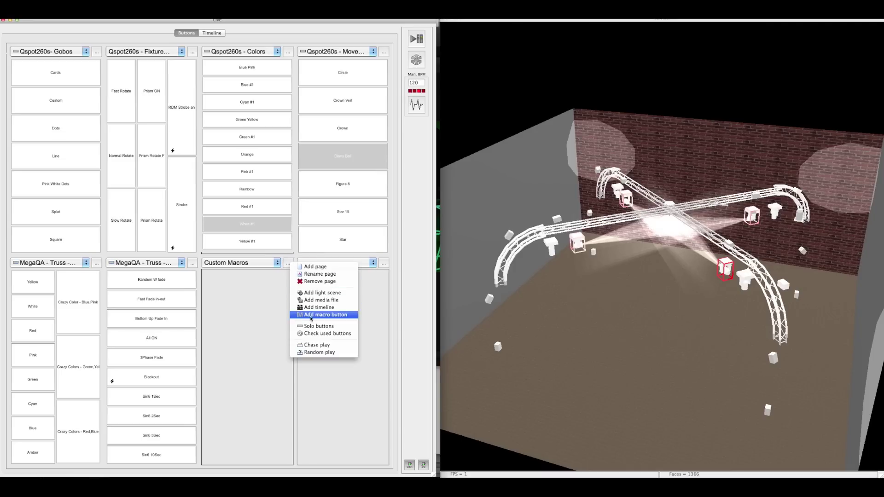
click(320, 315)
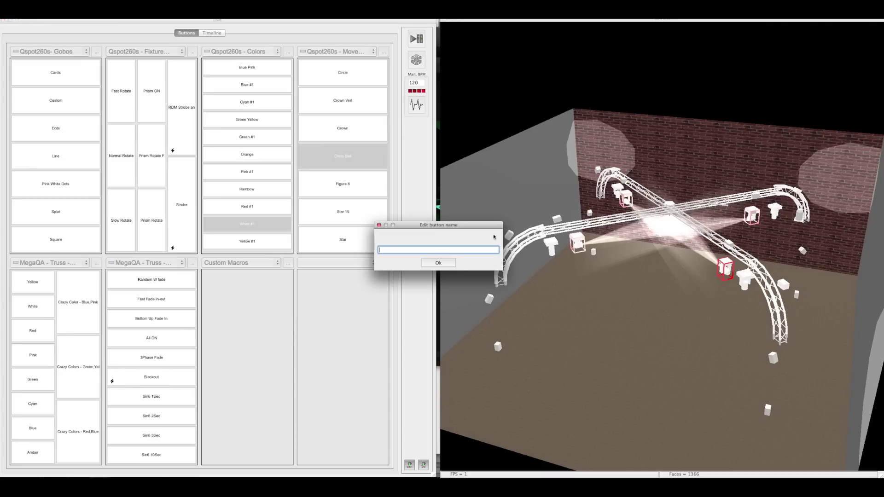
text(White Disco)
key(Return)
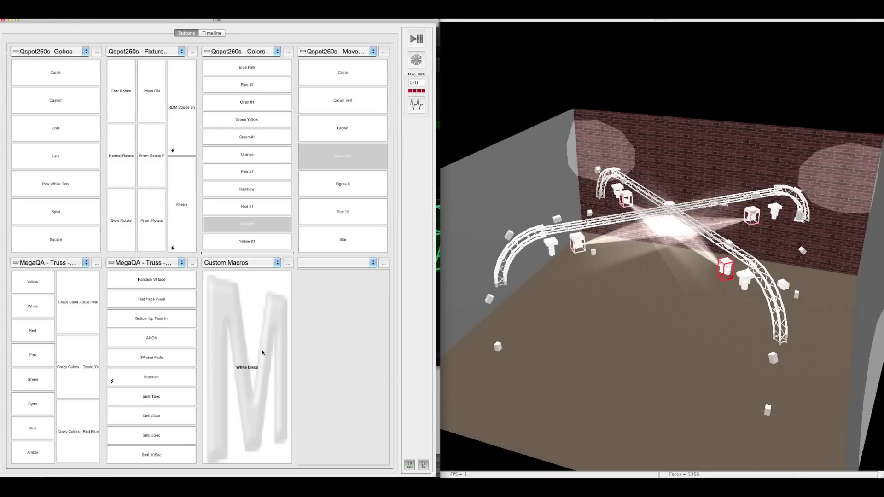
click(263, 353)
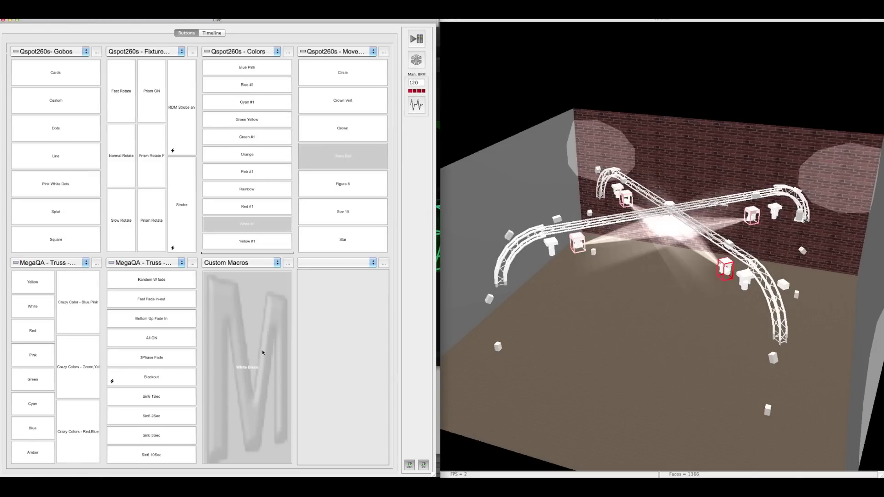
click(263, 352)
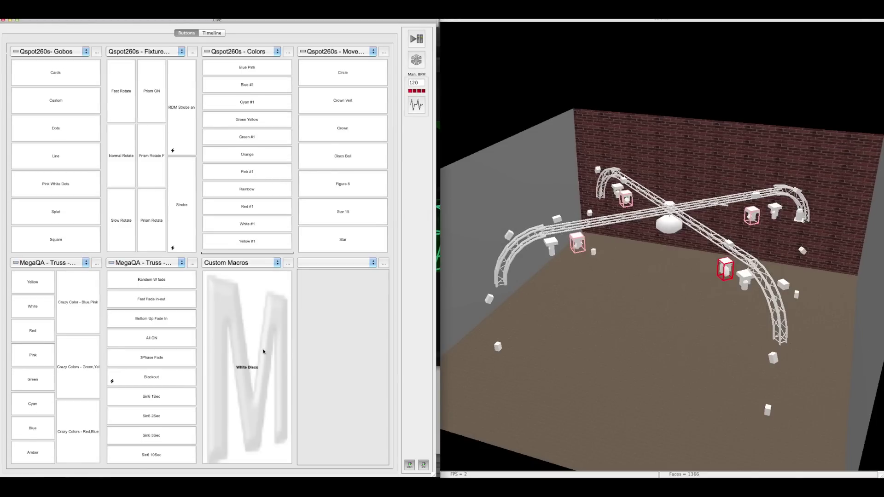
click(263, 352)
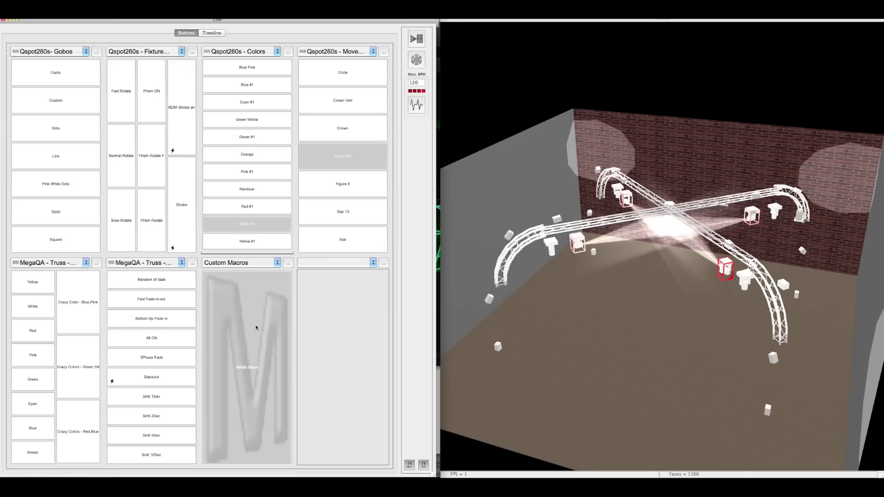
Restart the White Disco macro and add the Prism ON effect to the look
click(256, 328)
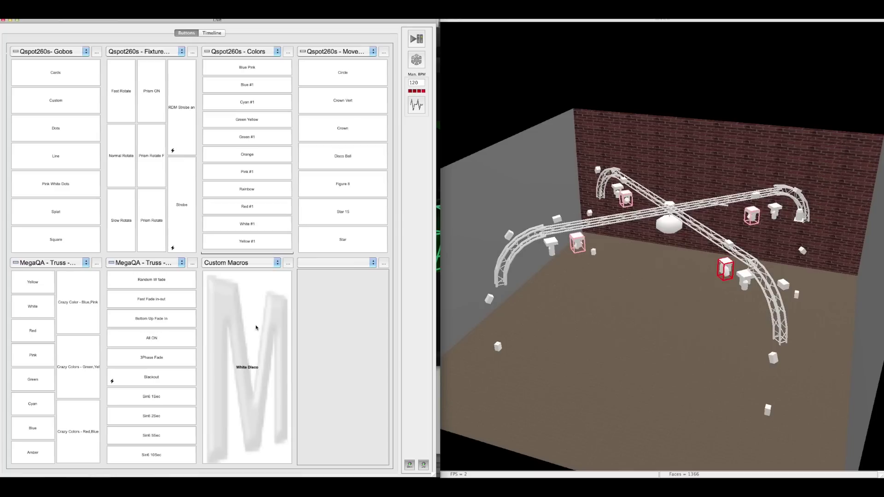
click(256, 328)
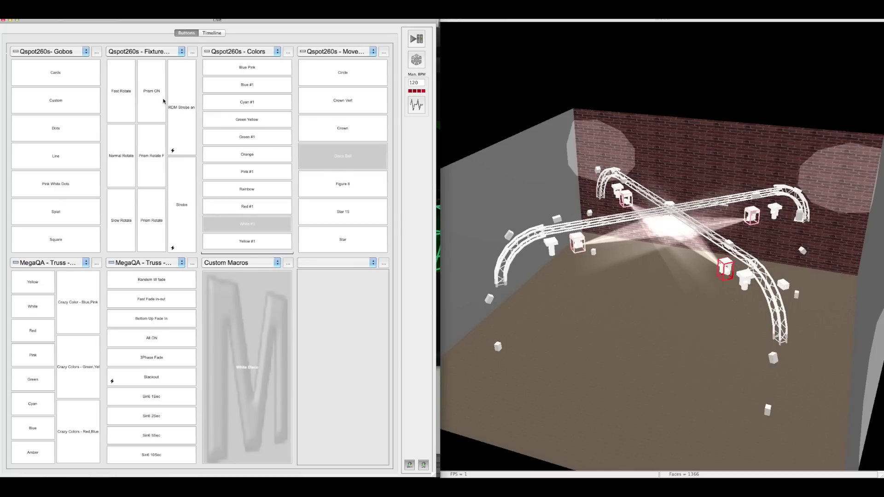
click(151, 100)
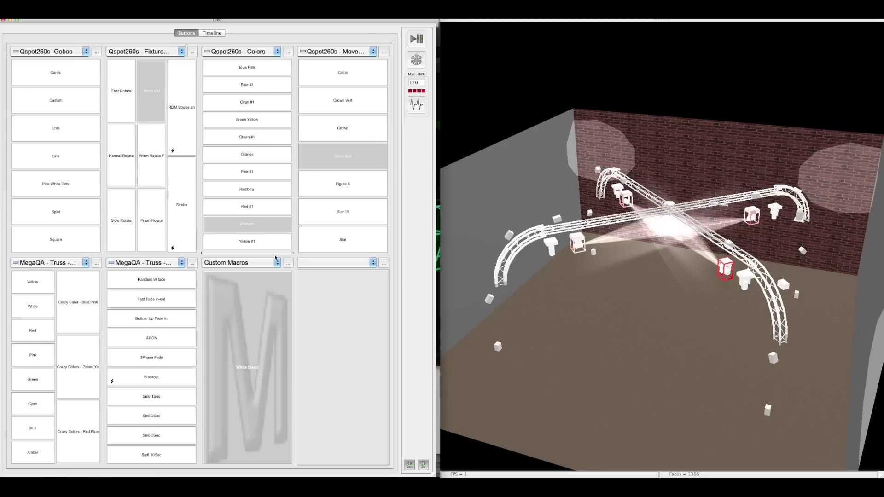
Save the current look into the White Disco macro and run it
right_click(252, 319)
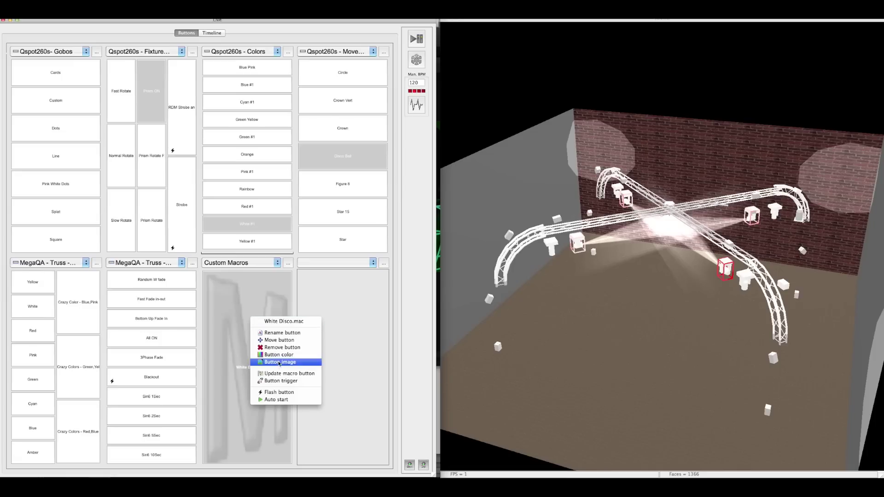
click(282, 375)
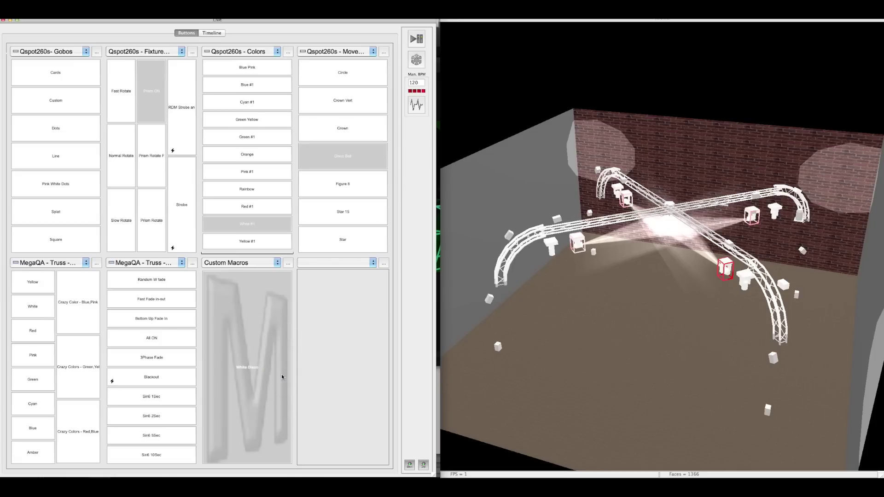
right_click(261, 358)
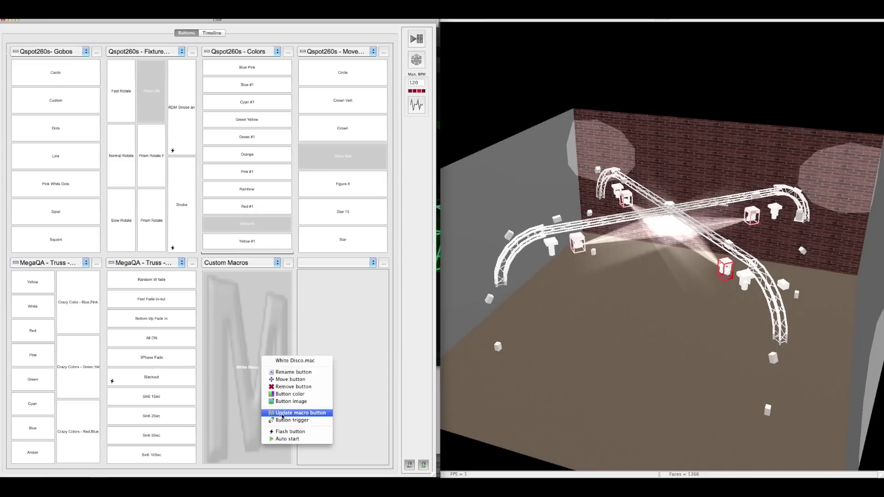
click(282, 416)
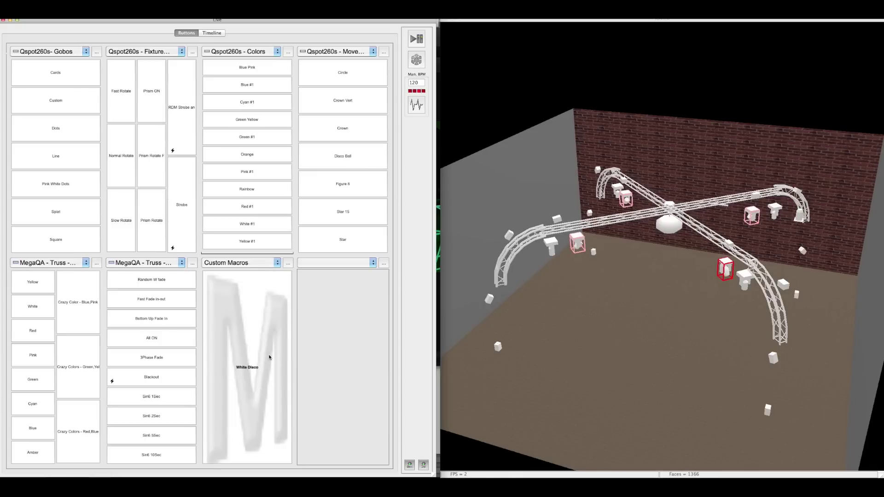
click(270, 358)
Update the White Disco macro with the current lighting and restart it
click(150, 97)
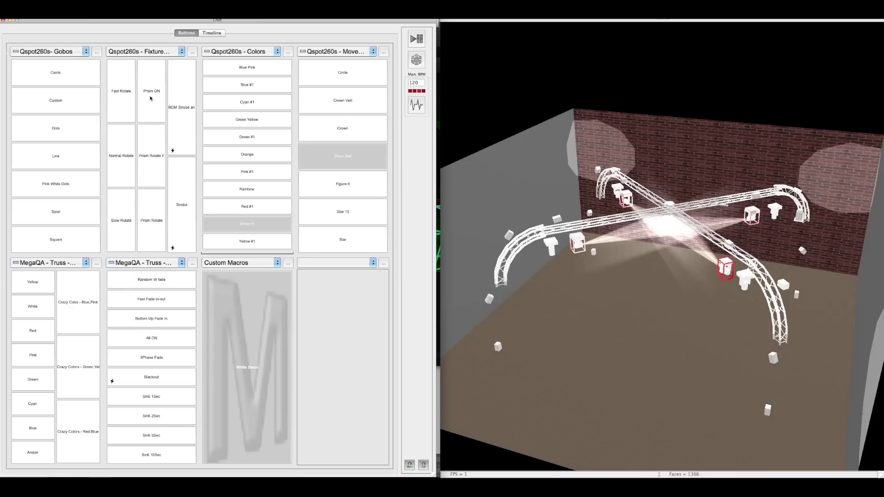
right_click(244, 316)
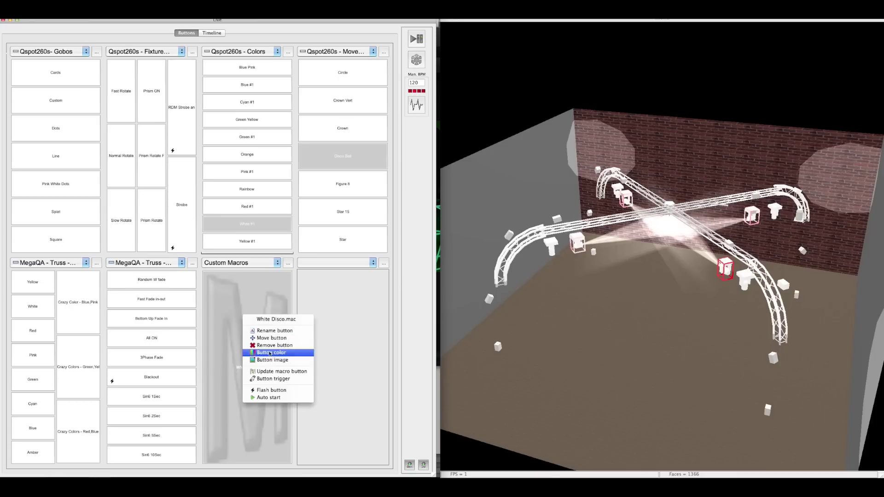
click(275, 372)
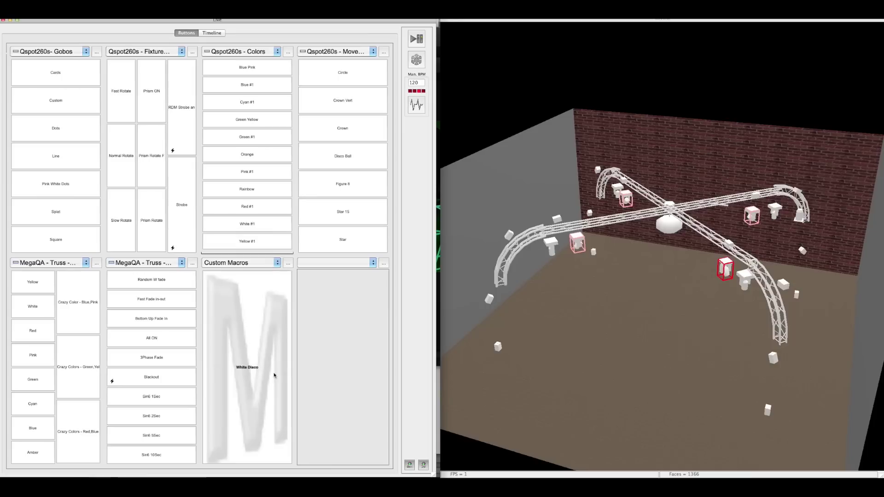
click(274, 376)
click(274, 375)
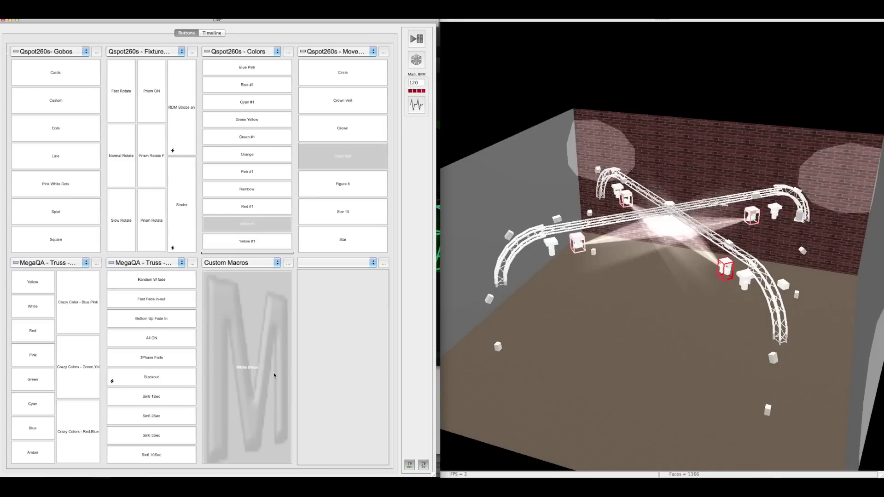
Orbit the 3D stage view to see more of the room
click(627, 328)
drag(628, 328, 633, 324)
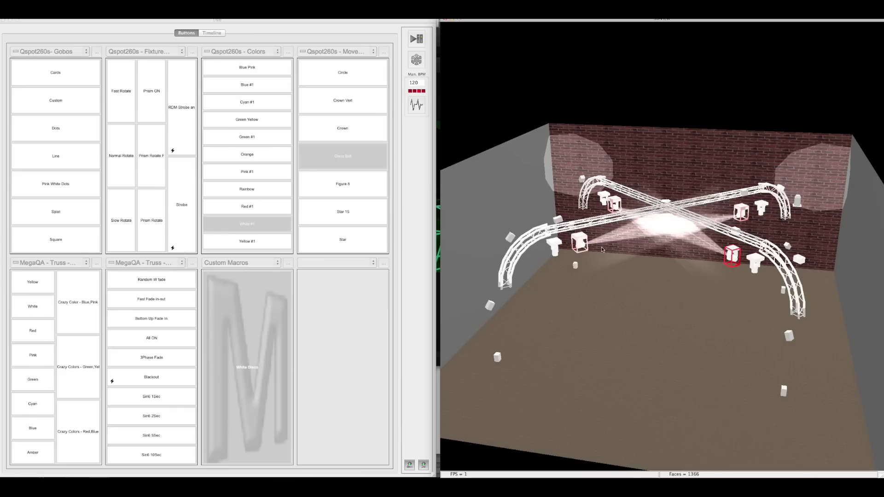
drag(511, 170, 811, 315)
Set the White Disco button image to the 1.36.40 AM stage screenshot
right_click(267, 331)
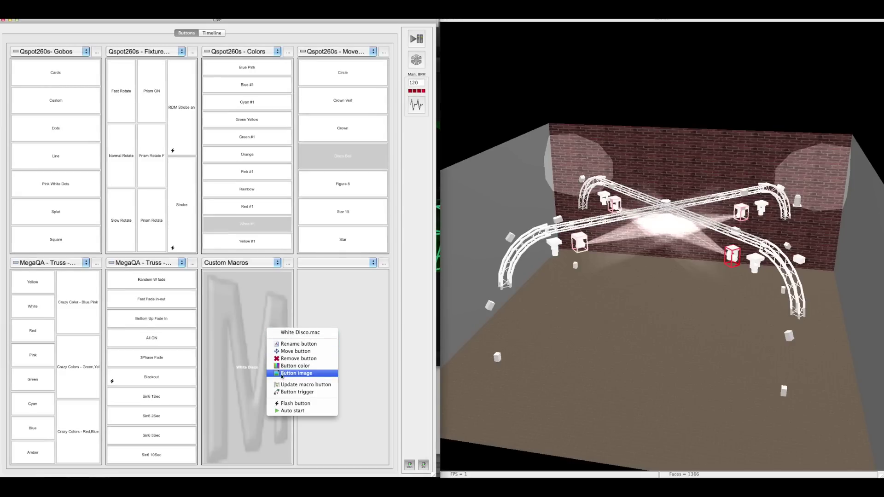
click(282, 374)
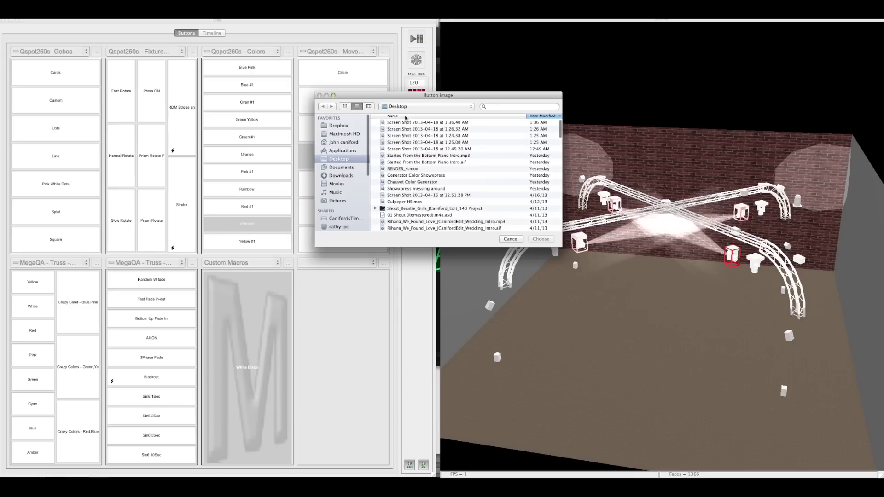
click(406, 124)
double_click(406, 124)
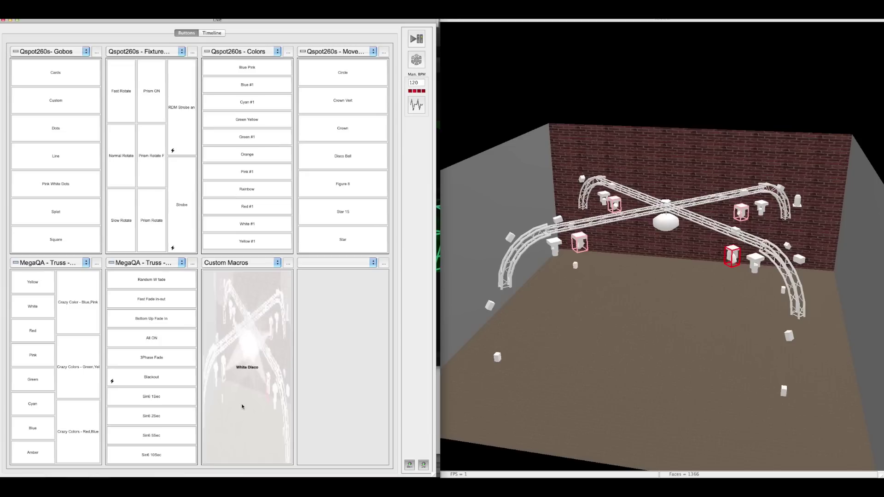
Test the White Disco macro, toggling it off and back on
click(236, 362)
click(229, 362)
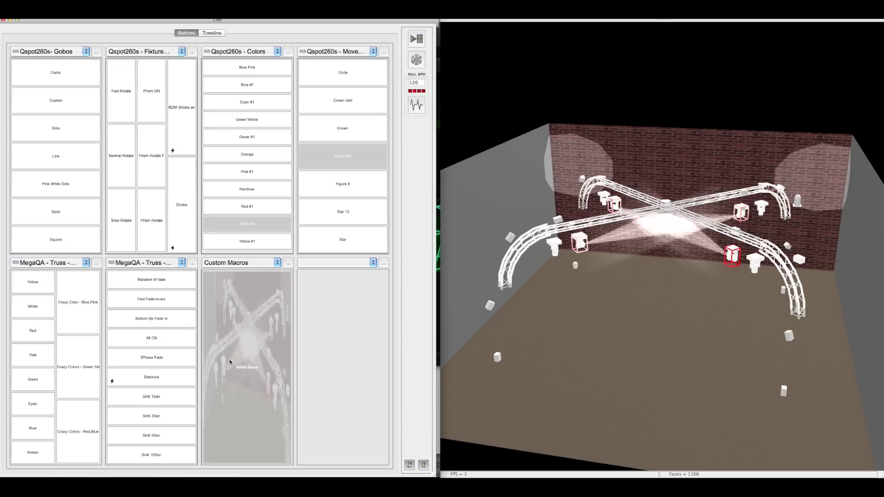
click(222, 318)
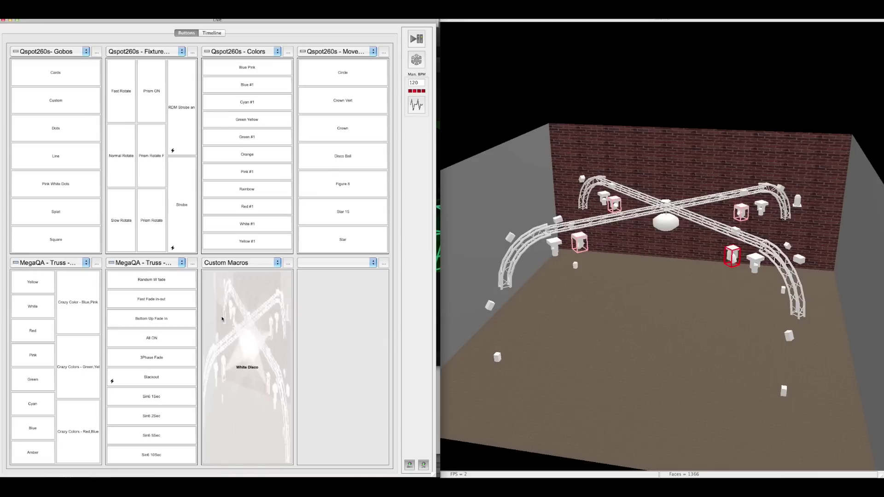
click(222, 319)
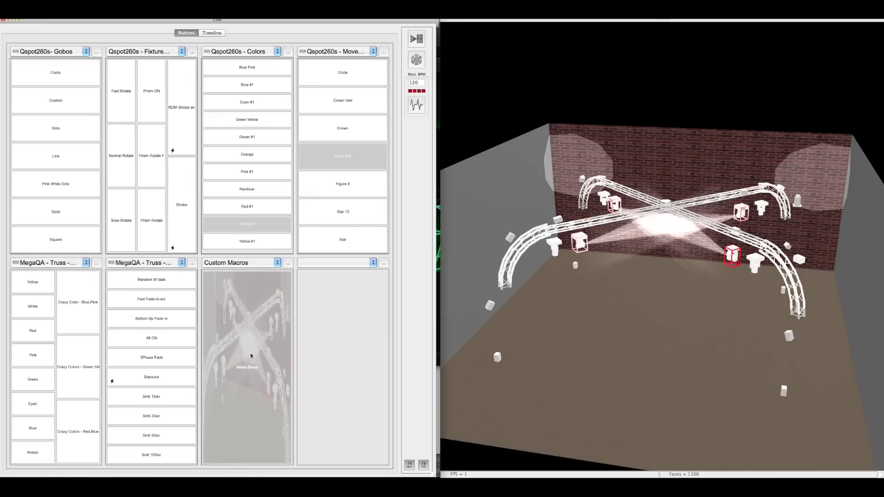
Restart White Disco and add Amber truss colour with the Sin6 10Sec effect
click(252, 362)
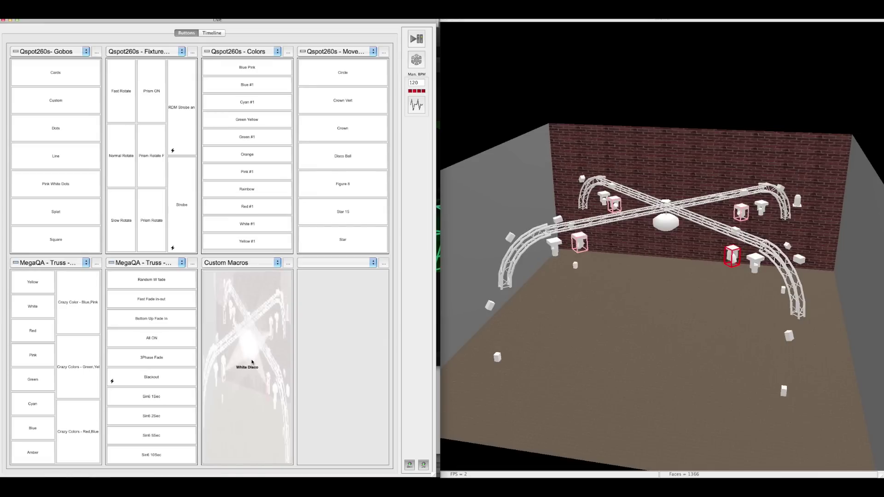
click(252, 362)
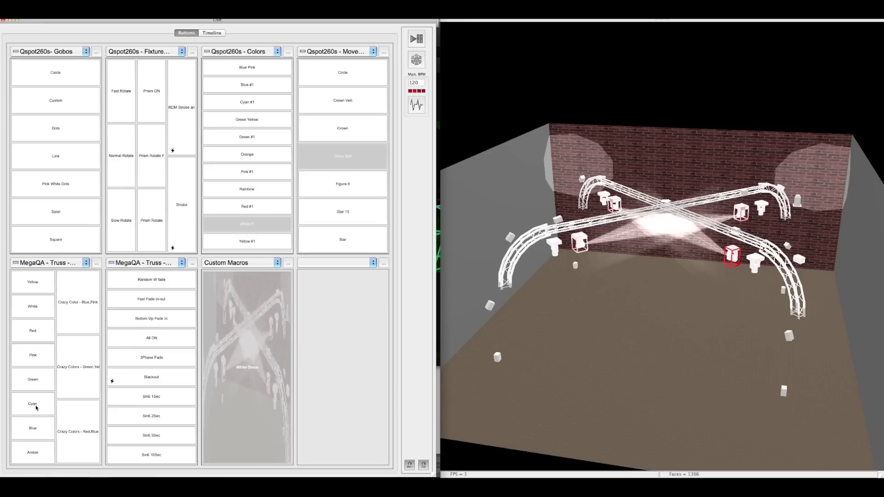
click(32, 458)
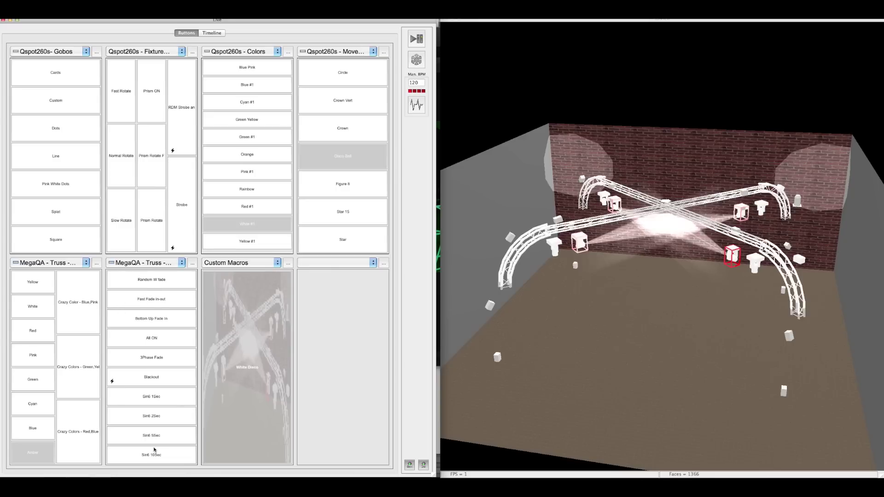
click(143, 454)
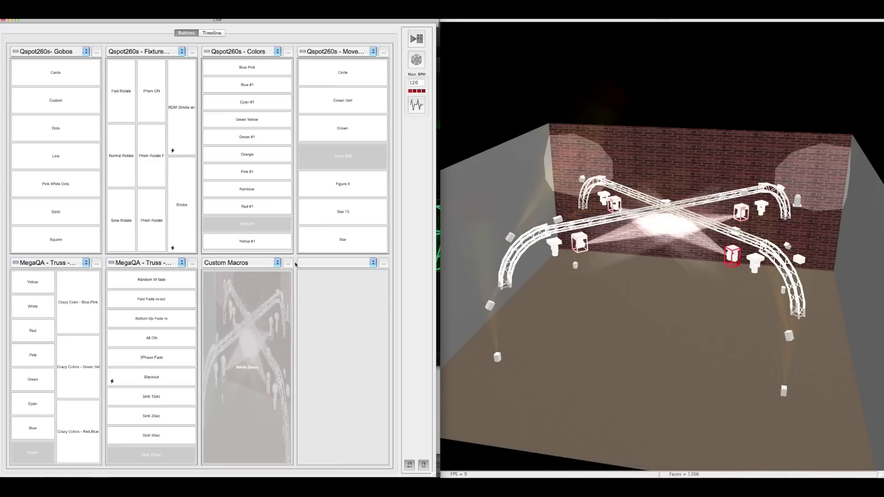
click(285, 263)
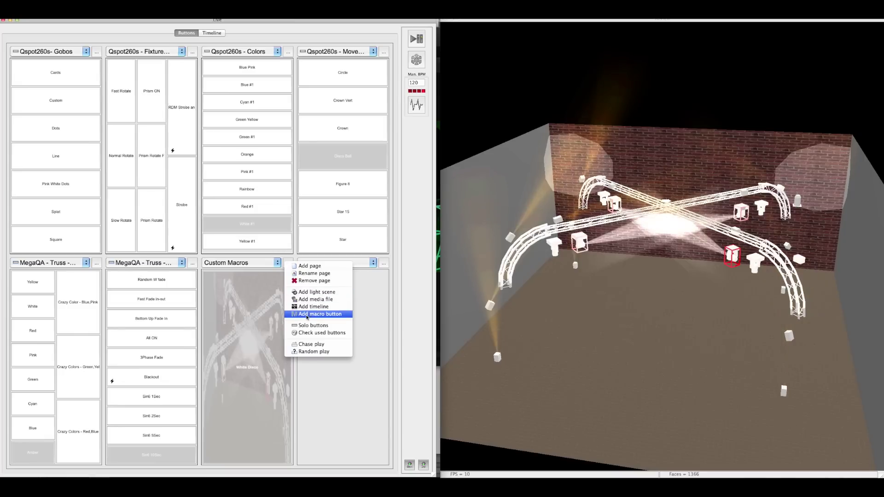
Add a second macro button to Custom Macros named 'WHT disco ABR trswarm'
click(307, 314)
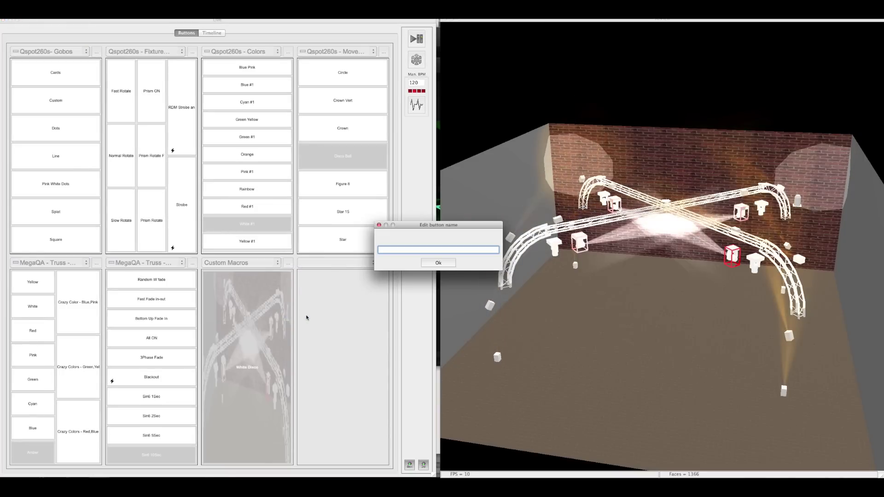
text(W)
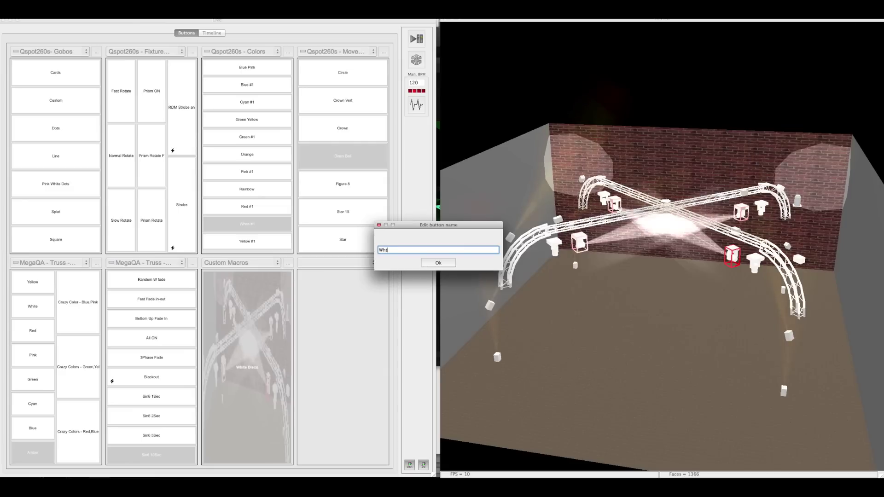
text(ht)
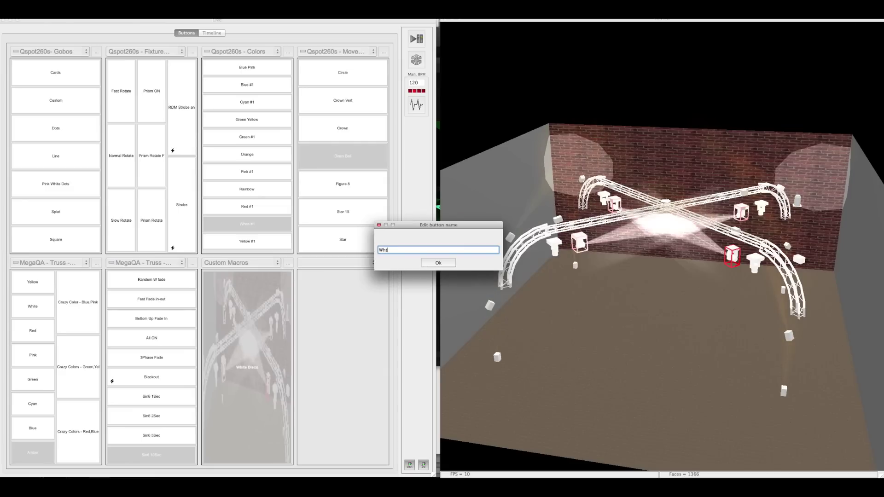
text( Disc)
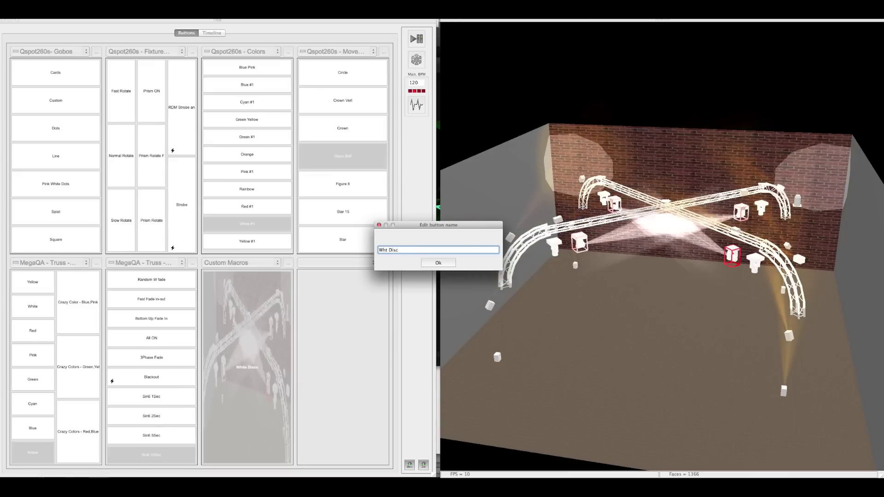
text(o A)
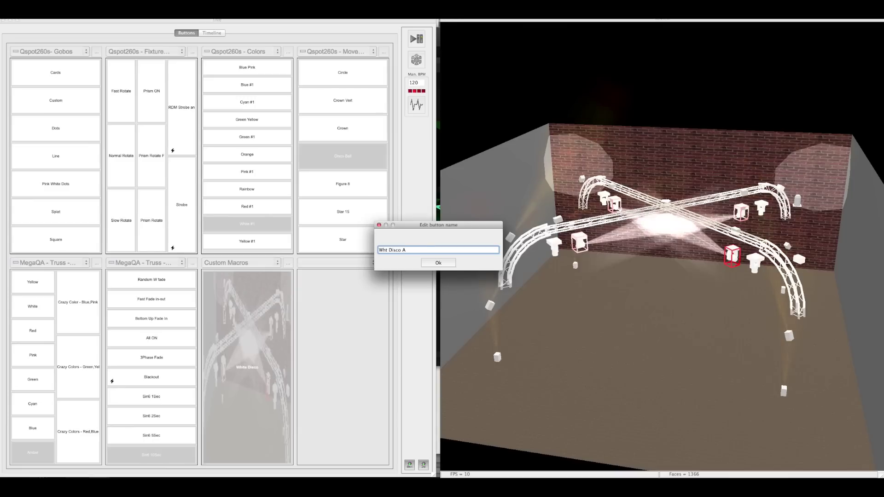
key(BackSpace)
key(BackSpace)
key(BackSpace)
key(BackSpace)
key(BackSpace)
key(BackSpace)
key(BackSpace)
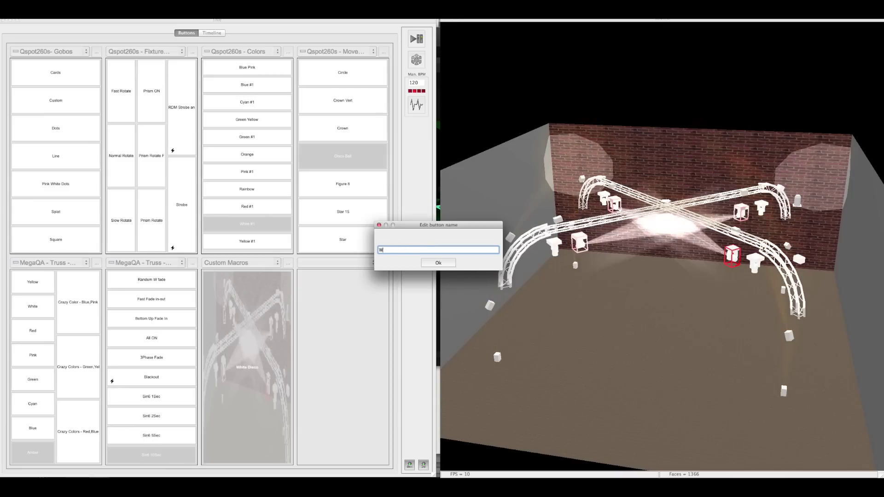
text(HT)
text(dis)
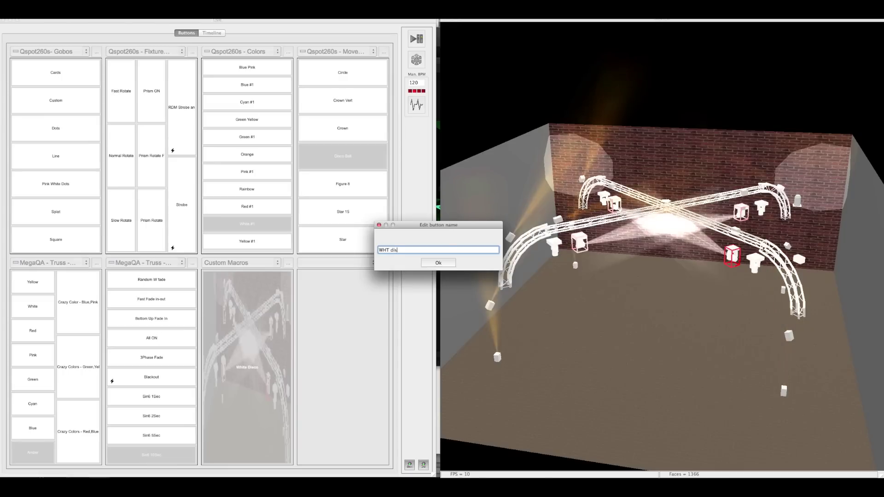
text(co AB)
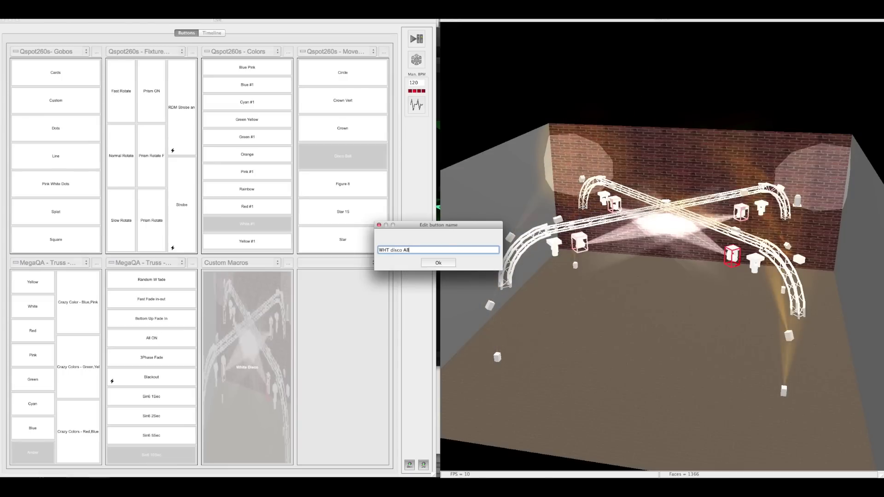
text(R trussw)
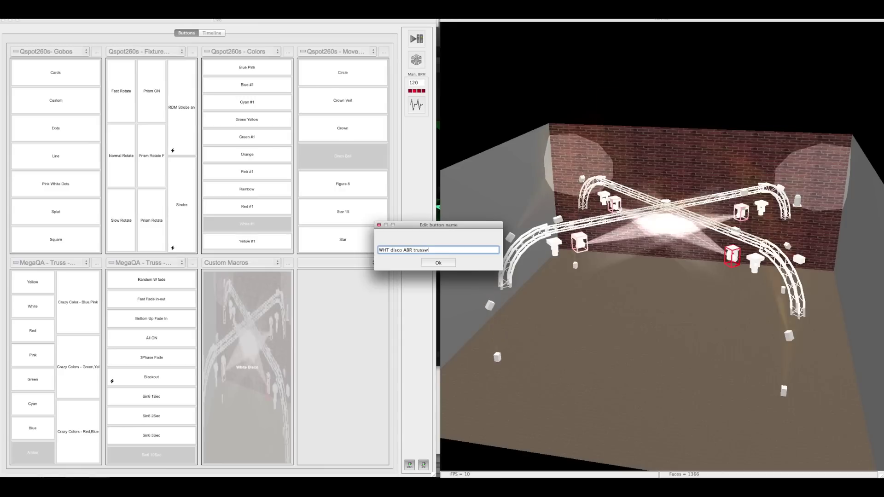
key(BackSpace)
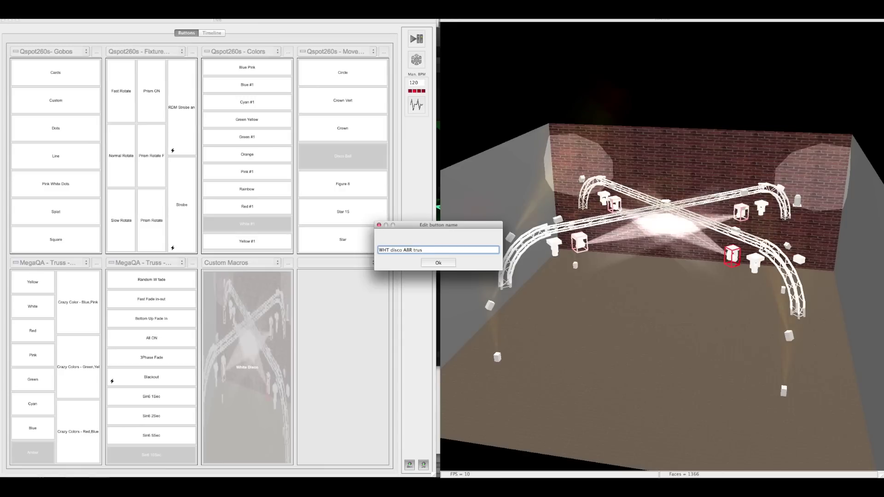
key(BackSpace)
key(BackSpace)
text(s)
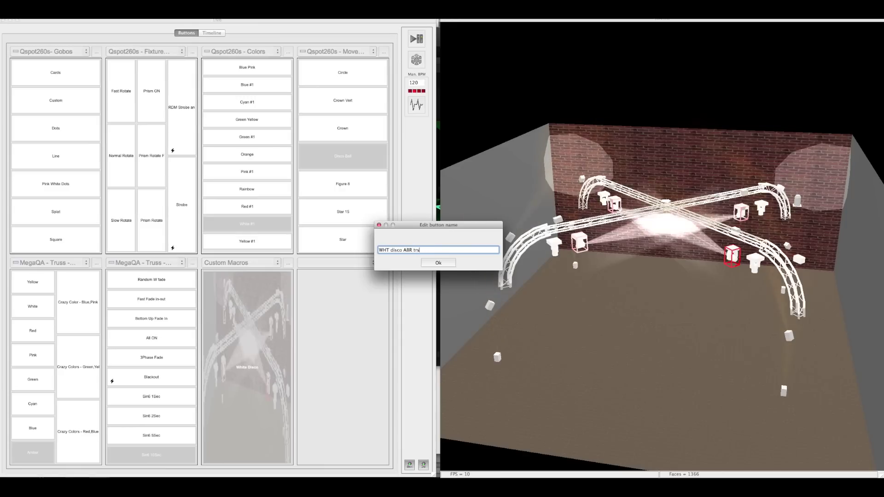
text(warm)
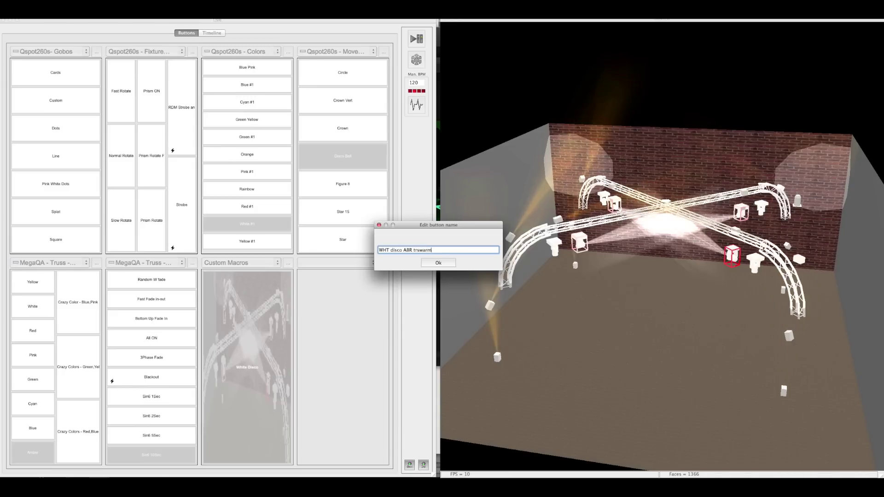
click(438, 263)
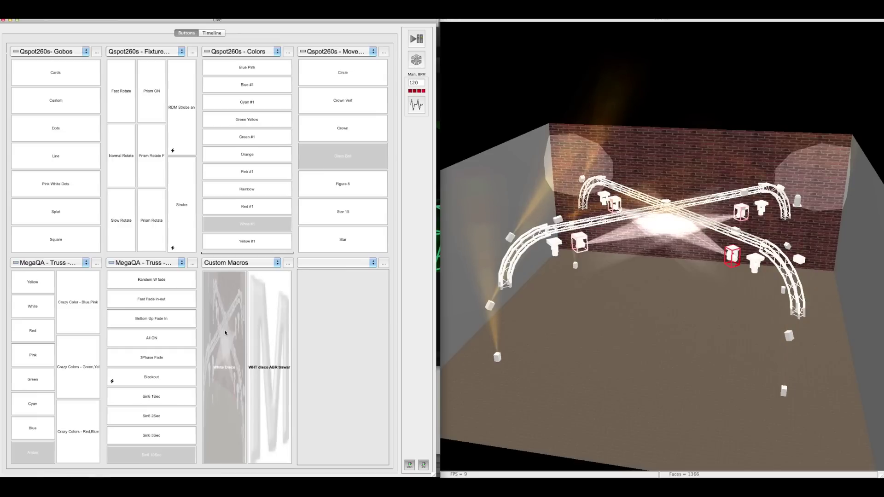
Move the WHT disco ABR trswarm button directly beneath White Disco
right_click(287, 312)
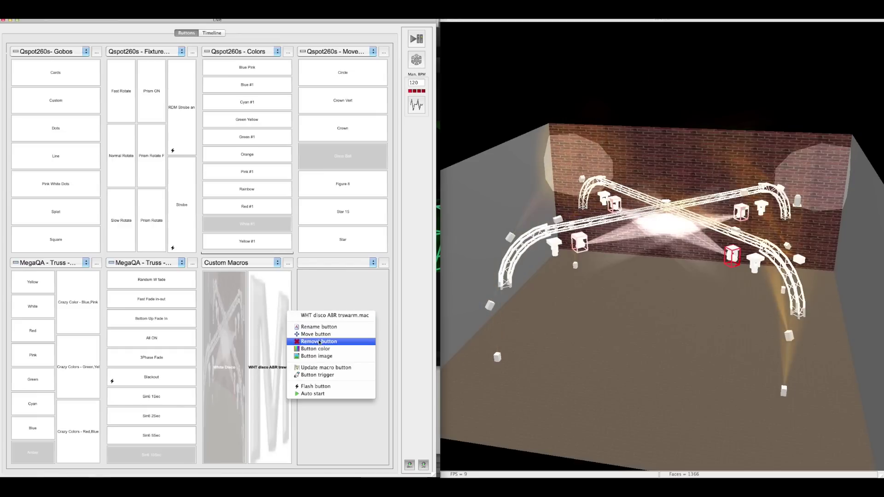
click(316, 334)
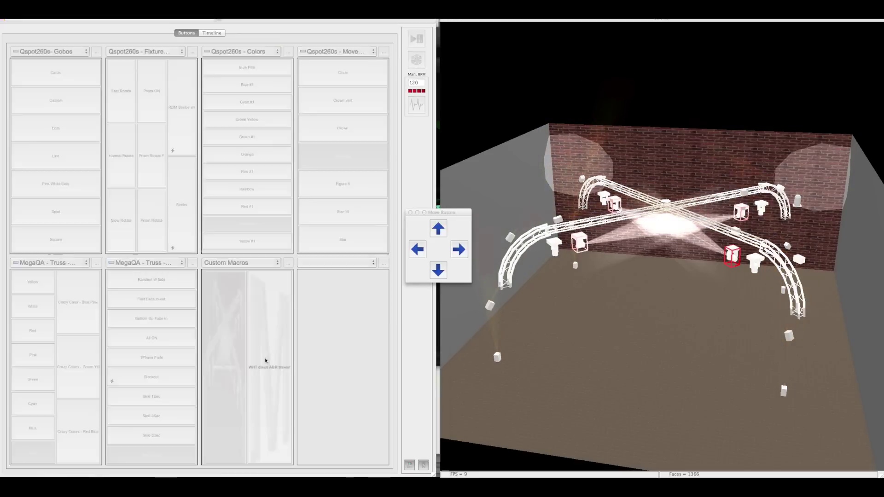
click(424, 251)
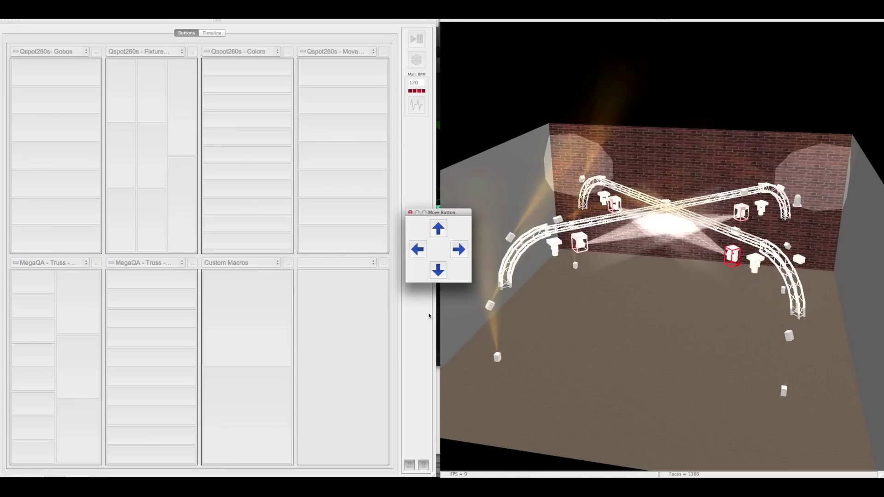
click(411, 213)
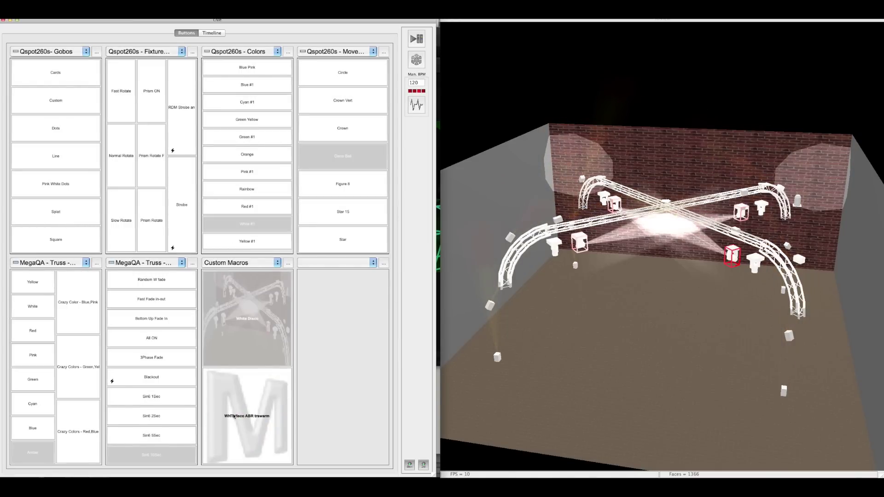
Test-run the WHT disco ABR trswarm and White Disco macros
click(234, 416)
click(238, 404)
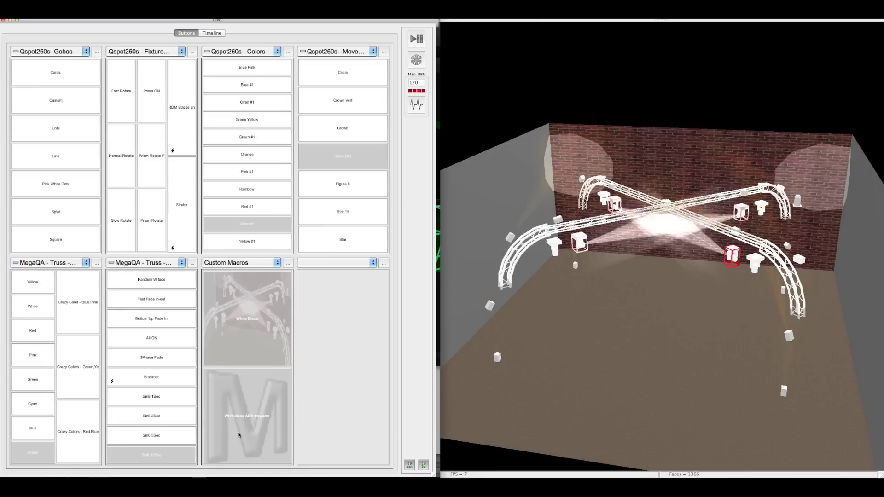
click(244, 313)
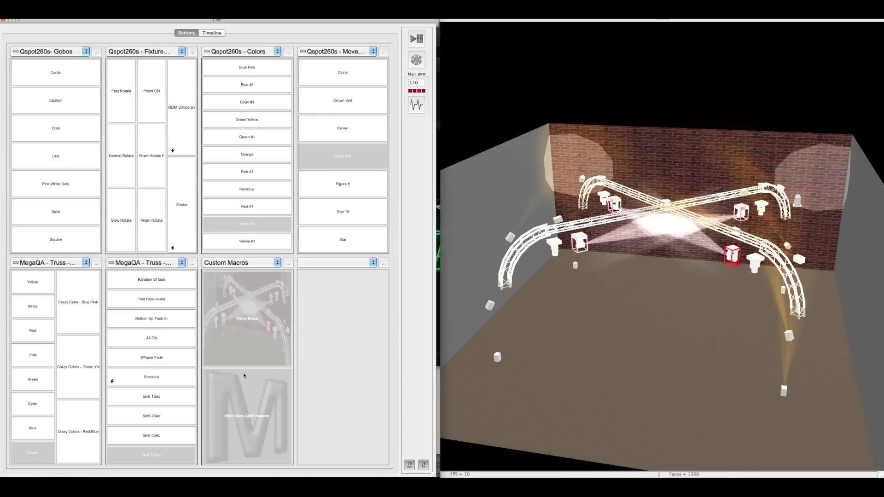
click(254, 431)
click(253, 349)
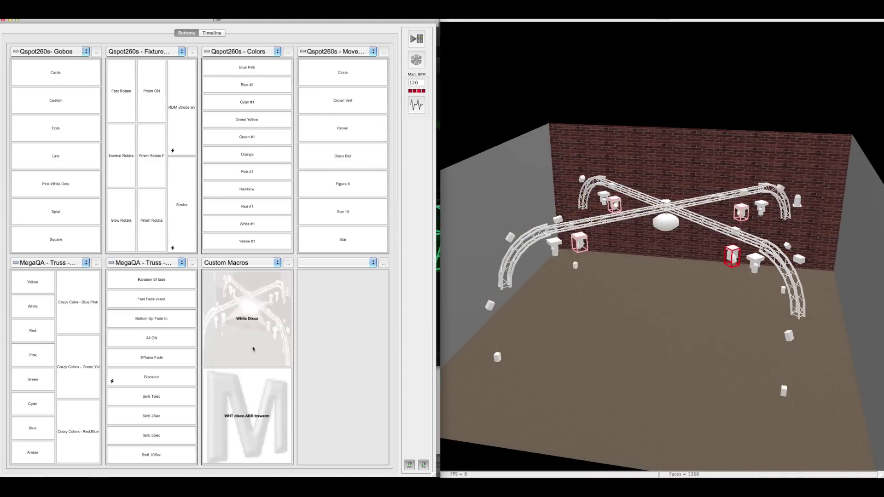
click(252, 349)
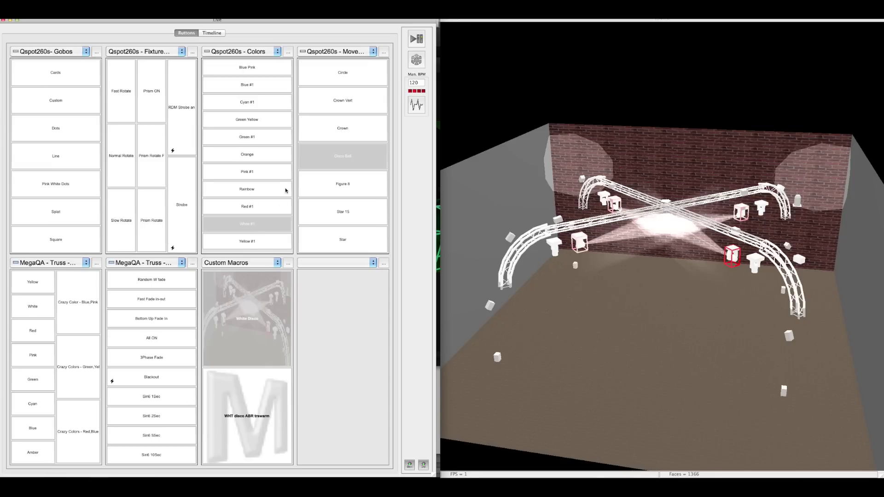
Stop White Disco, then run White #1, Disco Ball, Red truss and All ON
click(251, 279)
click(253, 225)
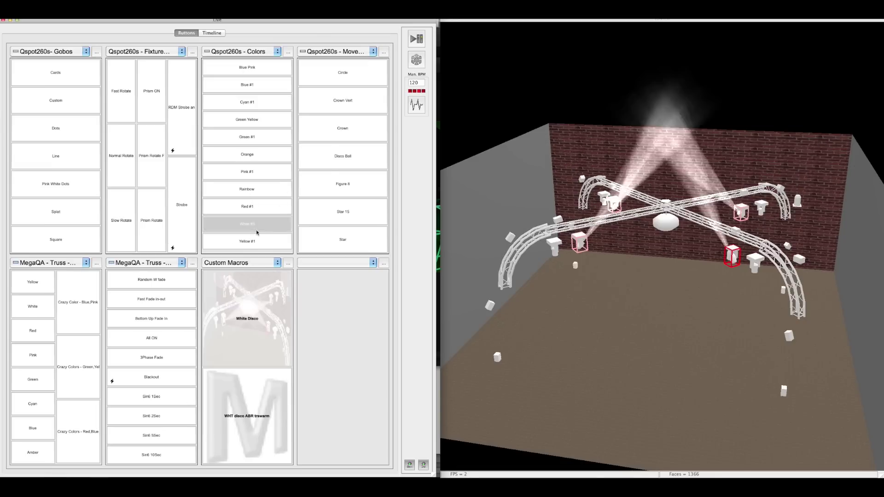
click(332, 154)
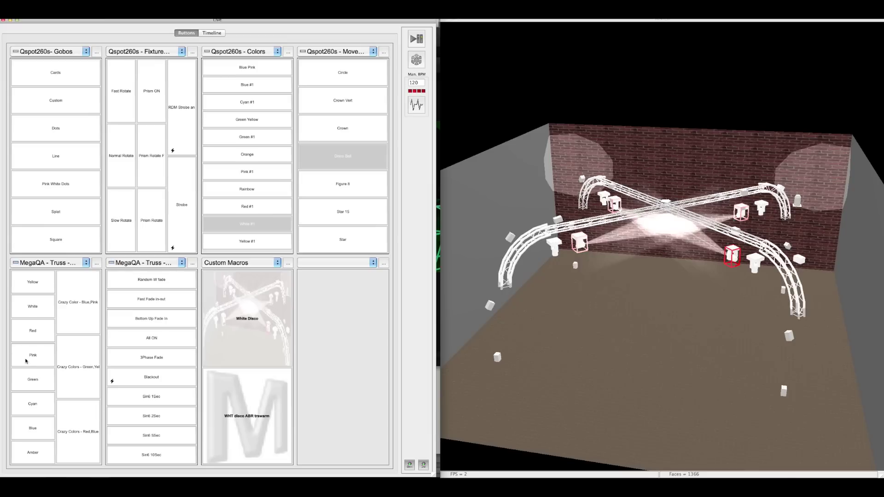
click(33, 333)
click(136, 346)
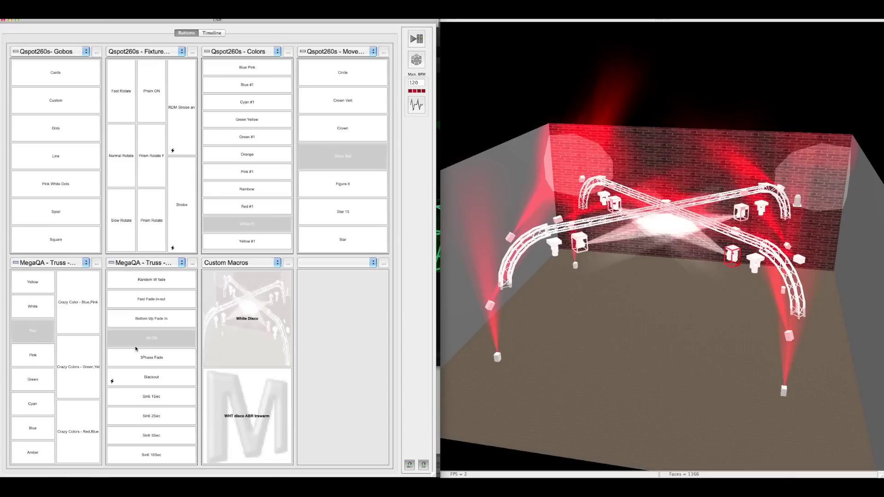
Switch to Green Yellow with Crown Vert, yellow truss lights and the Sin6 2Sec chase
click(264, 121)
click(360, 101)
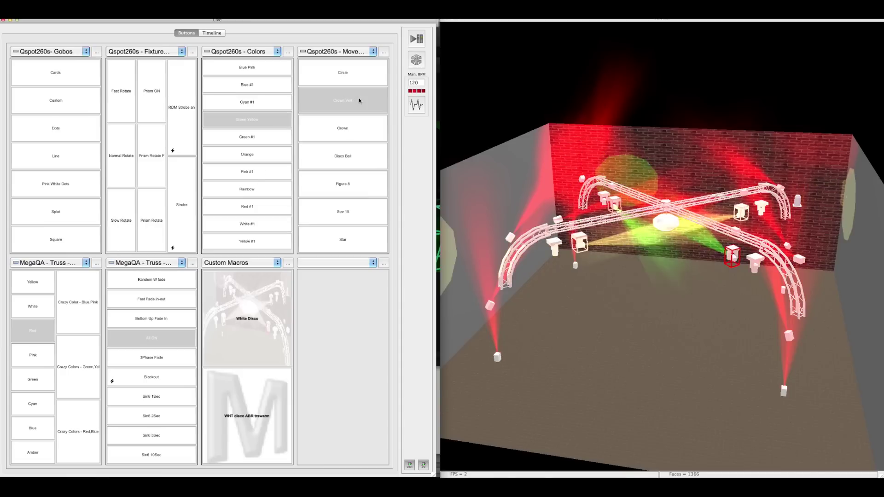
click(31, 289)
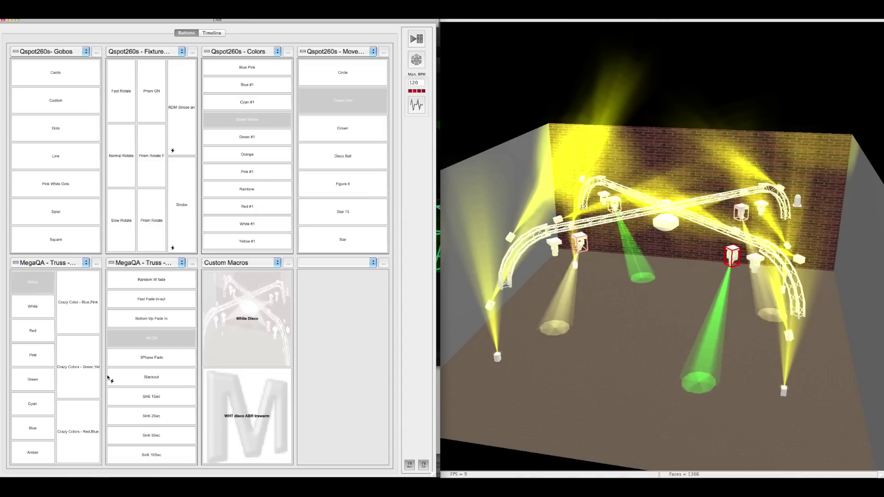
click(155, 421)
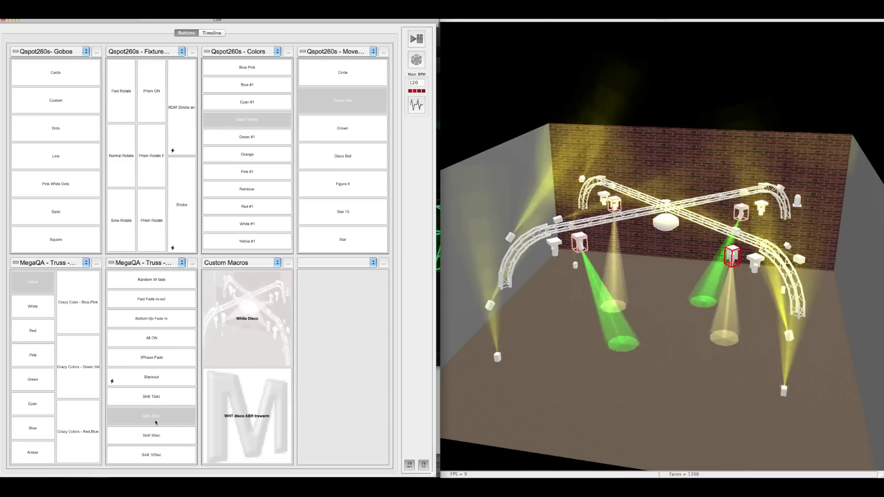